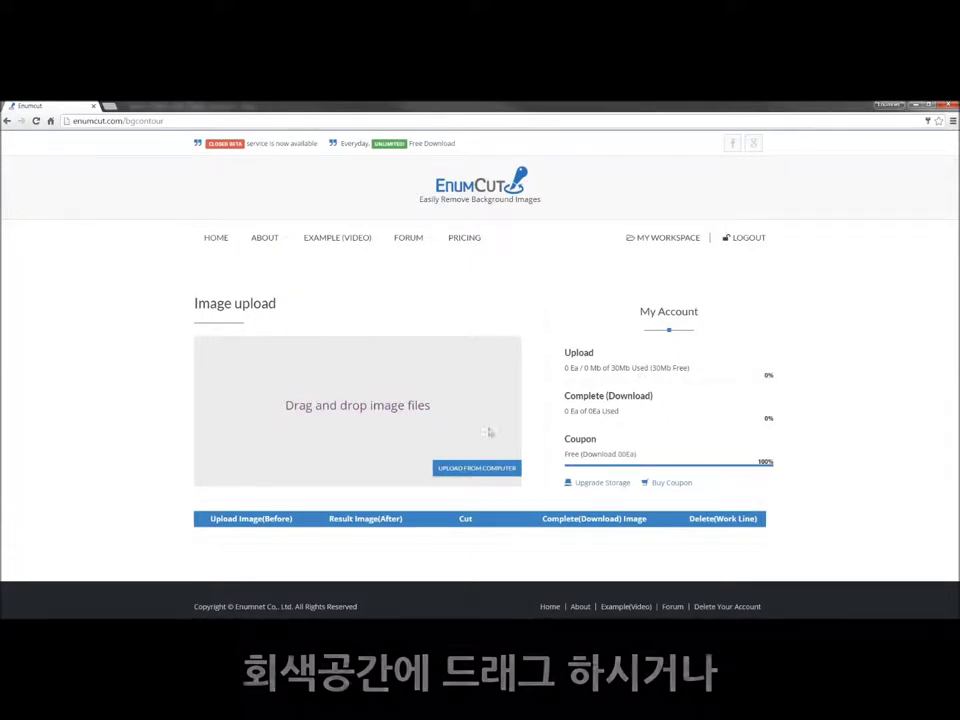
Upload the photo ikeawatch01 from the computer and open it for manual cutting.
{"action": "left_click", "coordinate": [467, 470]}
{"action": "left_click", "coordinate": [361, 235]}
{"action": "left_click", "coordinate": [768, 578]}
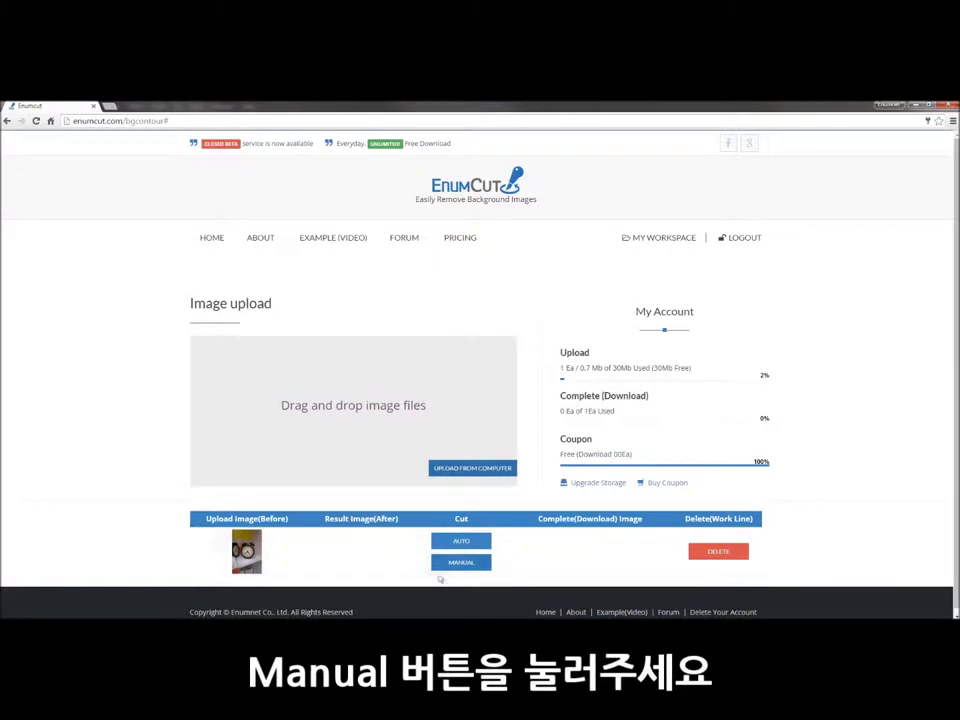
{"action": "left_click", "coordinate": [466, 564]}
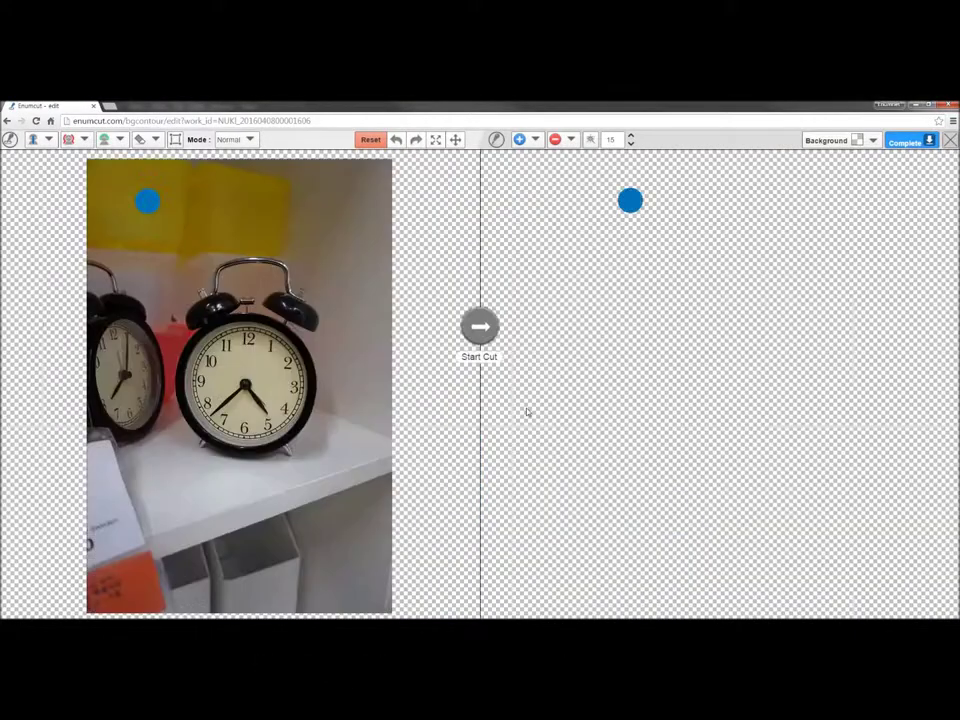
Paint blue keep strokes over the bells, bell knob and outline, and crosswise across the clock face.
{"action": "scroll", "coordinate": [445, 465], "scroll_direction": "up", "scroll_amount": 3}
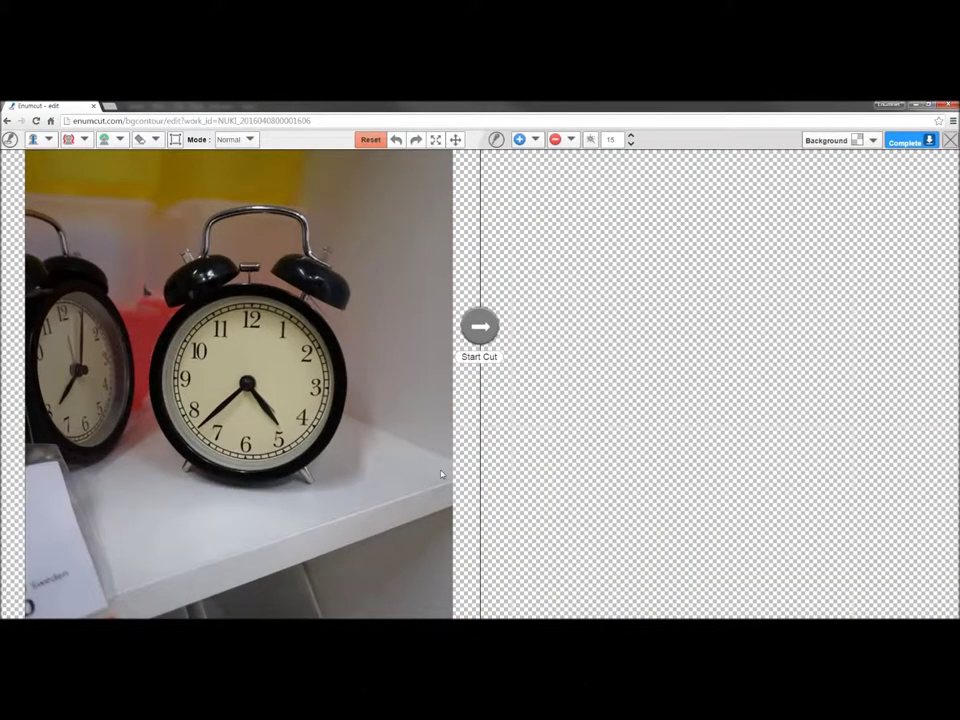
{"action": "mouse_move", "coordinate": [168, 295]}
{"action": "left_mouse_down"}
{"action": "mouse_move", "coordinate": [280, 273]}
{"action": "mouse_move", "coordinate": [341, 303]}
{"action": "left_mouse_up"}
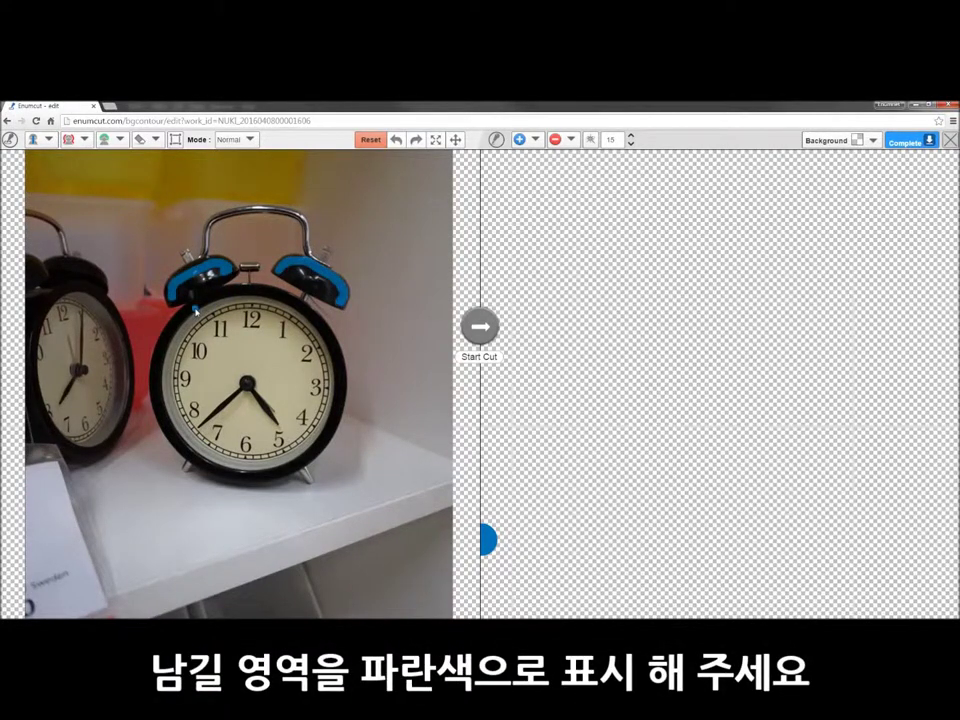
{"action": "left_click_drag", "start_coordinate": [195, 310], "coordinate": [334, 352]}
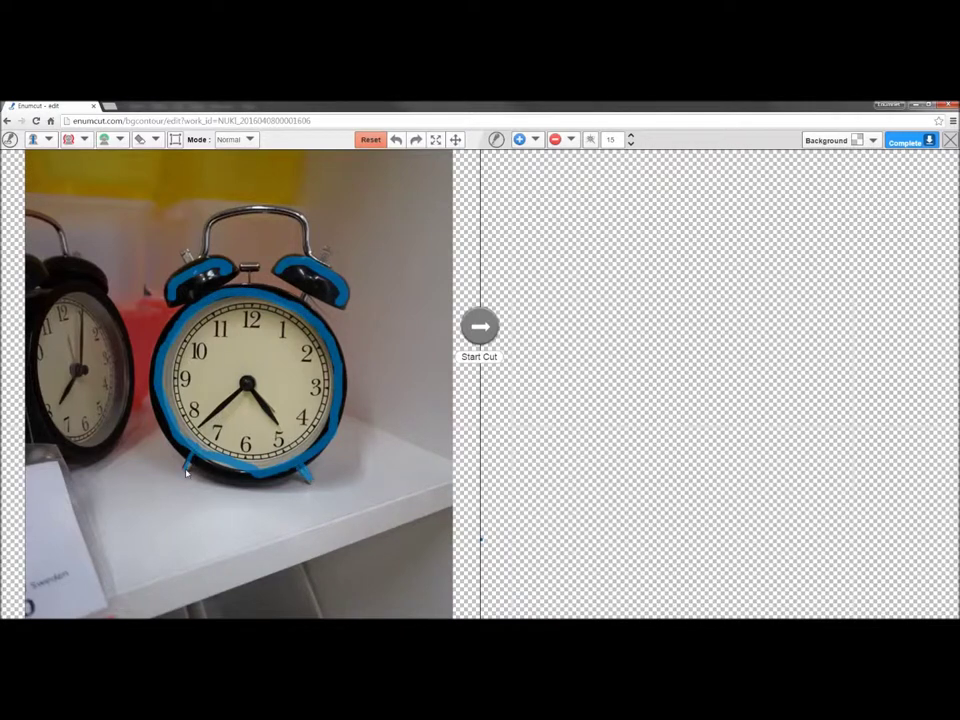
{"action": "left_click_drag", "start_coordinate": [252, 315], "coordinate": [232, 462]}
{"action": "left_click_drag", "start_coordinate": [178, 378], "coordinate": [335, 395]}
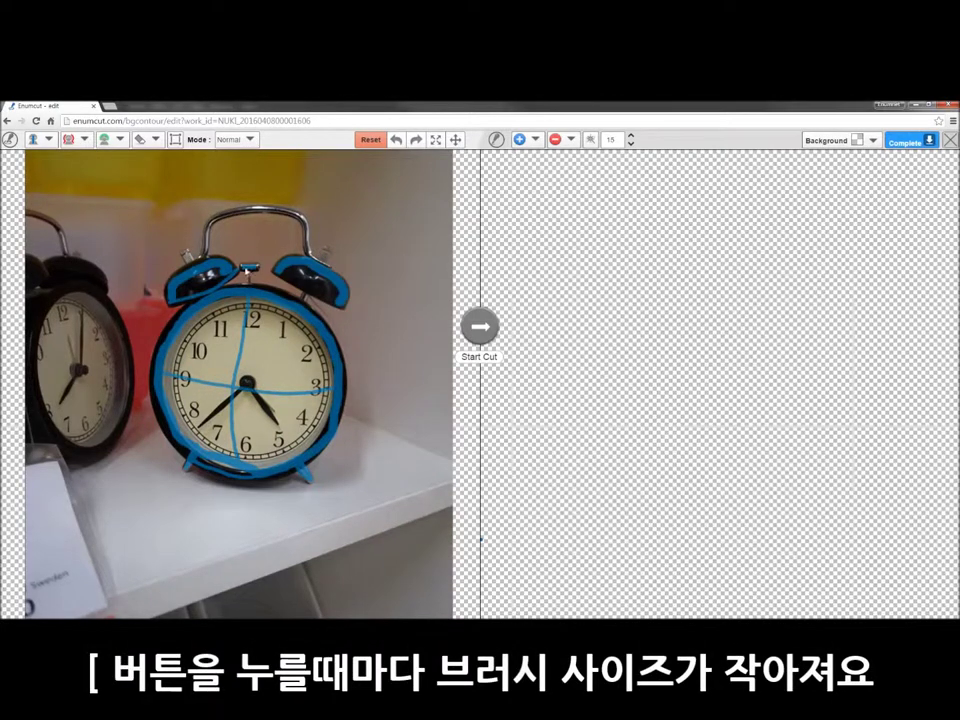
{"action": "left_click_drag", "start_coordinate": [323, 246], "coordinate": [319, 260]}
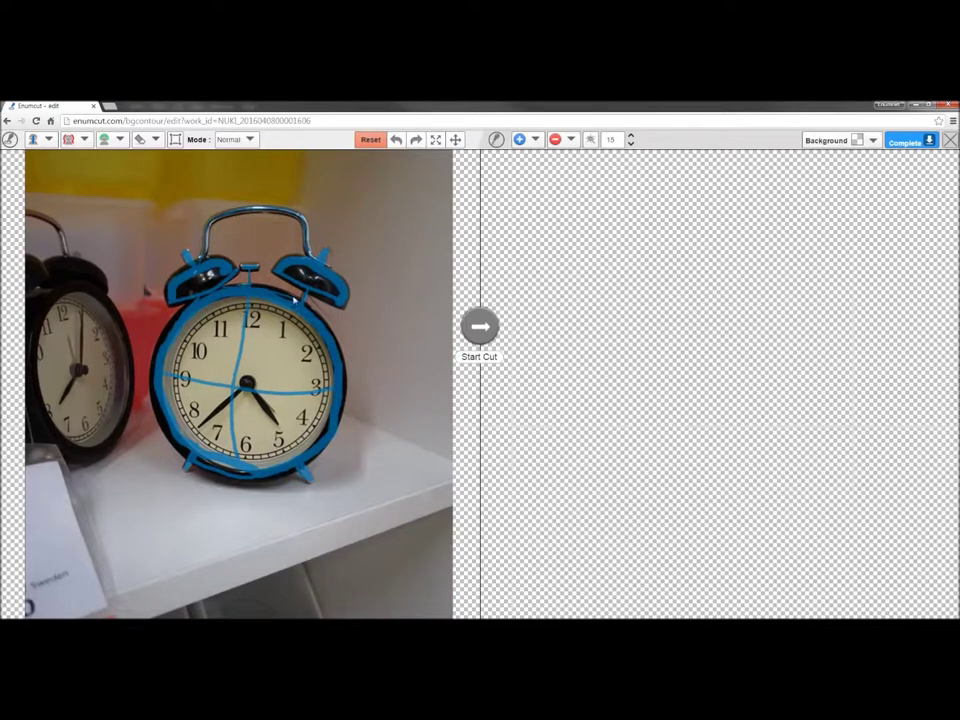
{"action": "left_click", "coordinate": [155, 139]}
Choose an eraser size and paint red remove strokes around the clock and the shelf under its base.
{"action": "left_click", "coordinate": [156, 158]}
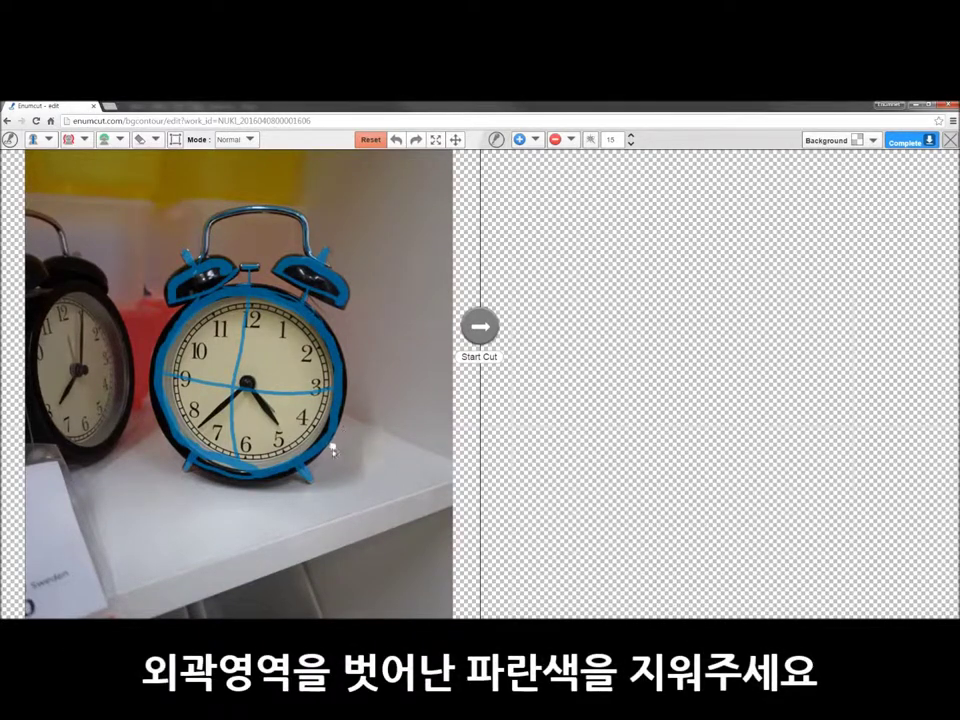
{"action": "left_click", "coordinate": [68, 139]}
{"action": "mouse_move", "coordinate": [60, 246]}
{"action": "left_mouse_down"}
{"action": "mouse_move", "coordinate": [45, 455]}
{"action": "mouse_move", "coordinate": [116, 241]}
{"action": "mouse_move", "coordinate": [372, 380]}
{"action": "mouse_move", "coordinate": [362, 610]}
{"action": "left_mouse_up"}
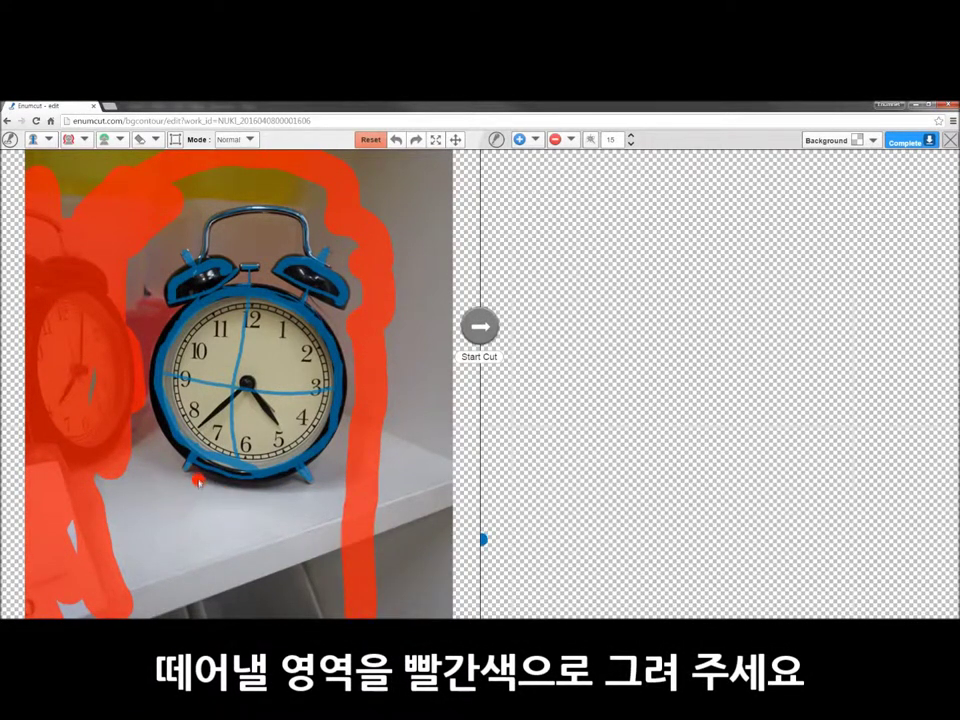
{"action": "left_click_drag", "start_coordinate": [222, 491], "coordinate": [299, 482]}
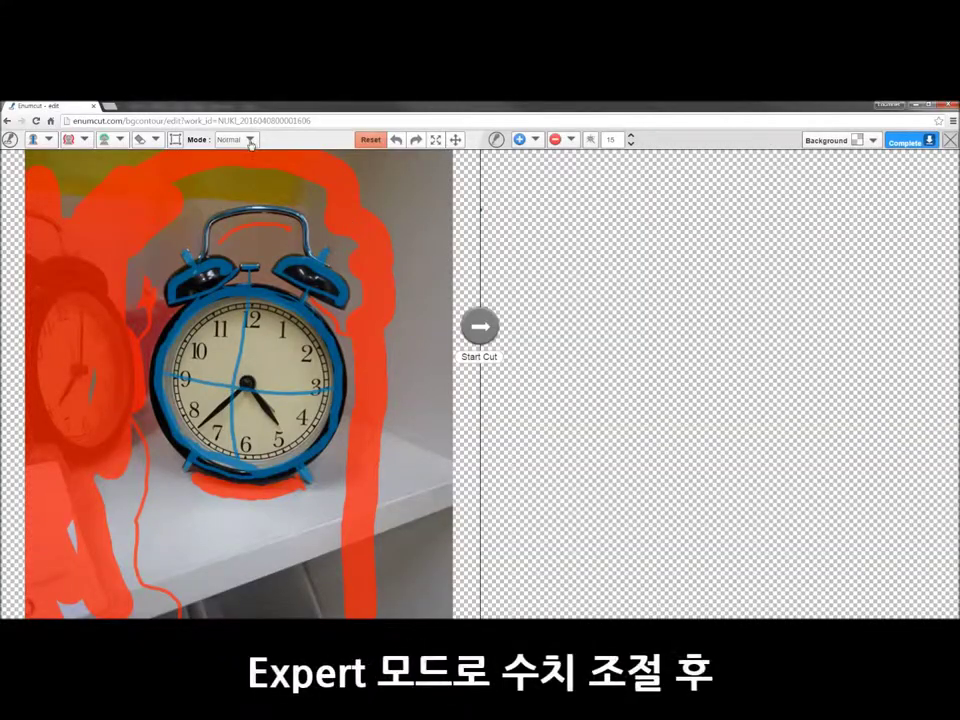
Run the cut in Expert mode and preview the result on a magenta background.
{"action": "left_click", "coordinate": [290, 146]}
{"action": "left_click", "coordinate": [291, 147]}
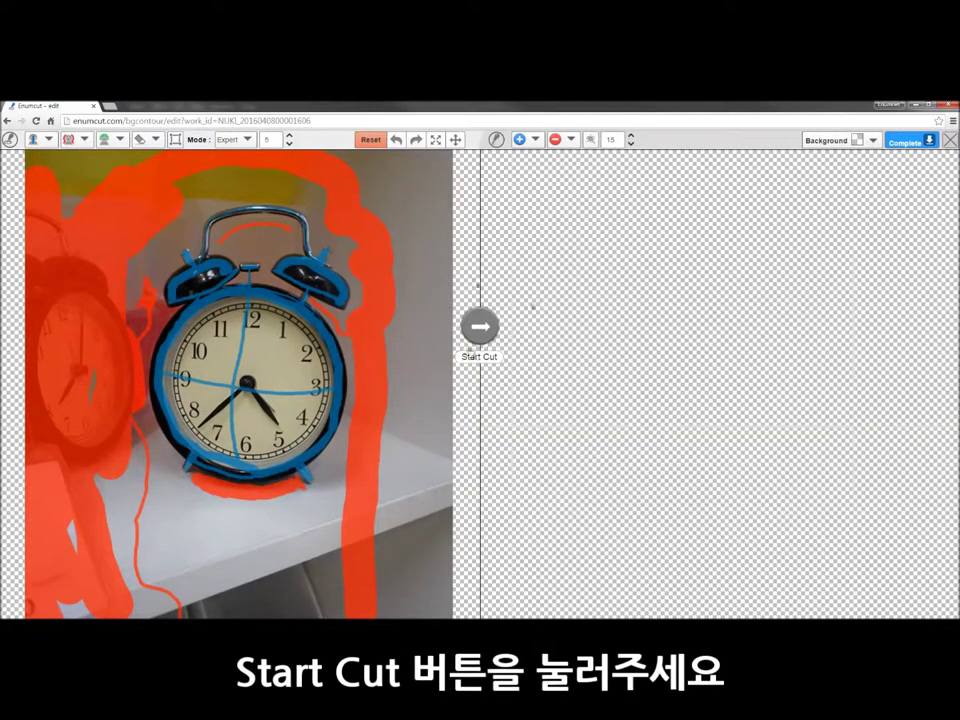
{"action": "left_click", "coordinate": [480, 330]}
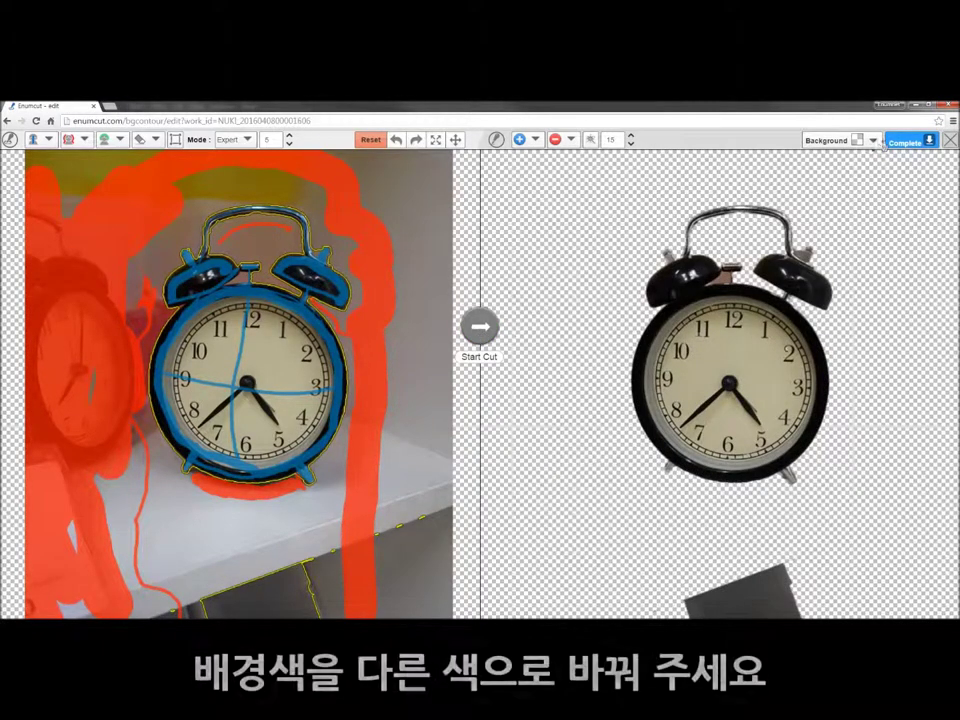
{"action": "left_click", "coordinate": [872, 140]}
{"action": "left_click", "coordinate": [877, 157]}
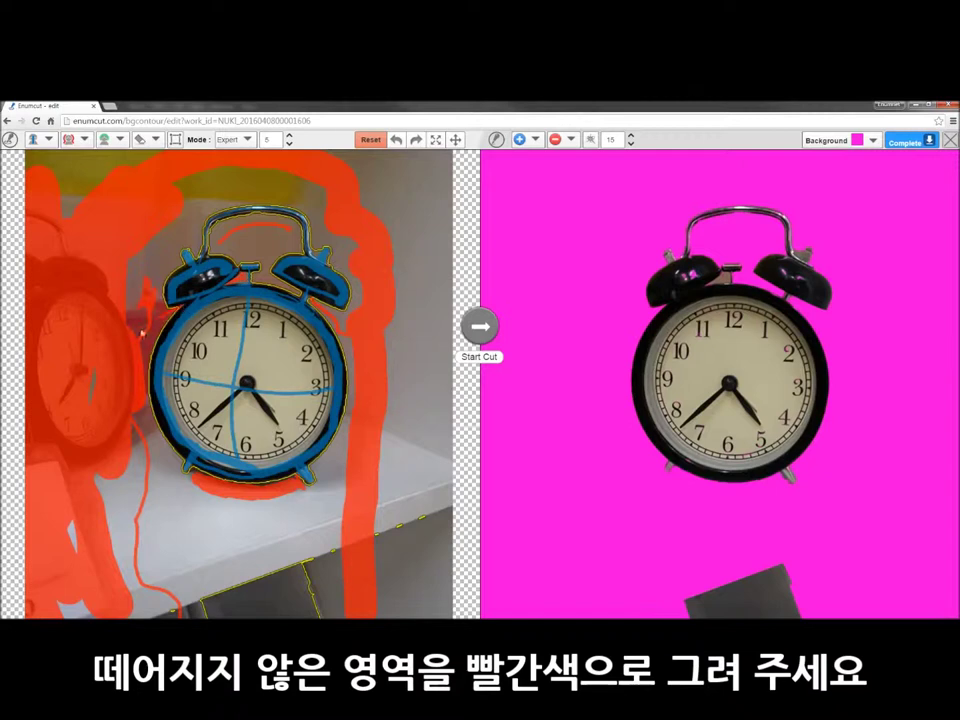
Paint red remove strokes over the leftover shelf piece and background near the clock base.
{"action": "left_click", "coordinate": [118, 139]}
{"action": "left_click", "coordinate": [130, 170]}
{"action": "left_click", "coordinate": [84, 139]}
{"action": "left_click", "coordinate": [75, 170]}
{"action": "left_click_drag", "start_coordinate": [157, 603], "coordinate": [366, 545]}
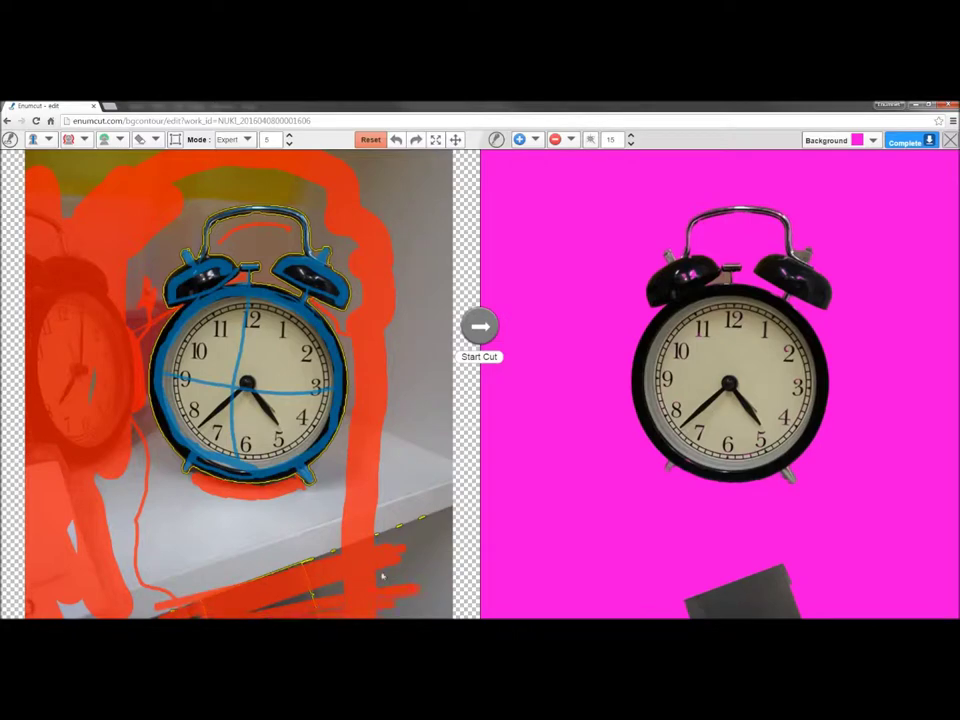
{"action": "scroll", "coordinate": [345, 531], "scroll_direction": "down", "scroll_amount": 3}
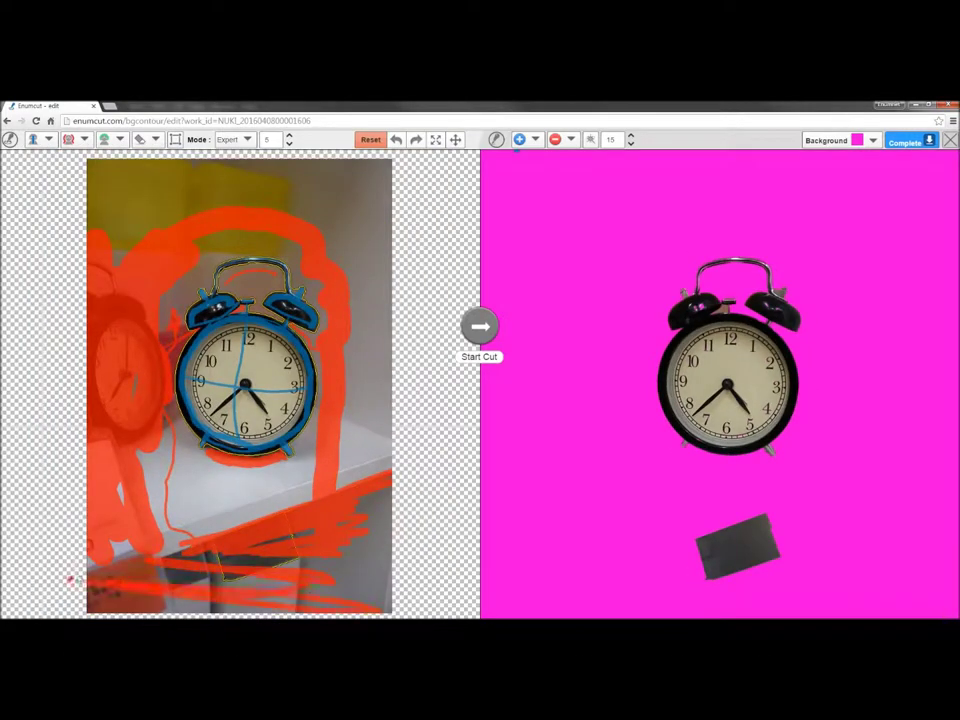
{"action": "scroll", "coordinate": [402, 578], "scroll_direction": "up", "scroll_amount": 2}
{"action": "scroll", "coordinate": [368, 414], "scroll_direction": "up", "scroll_amount": 2}
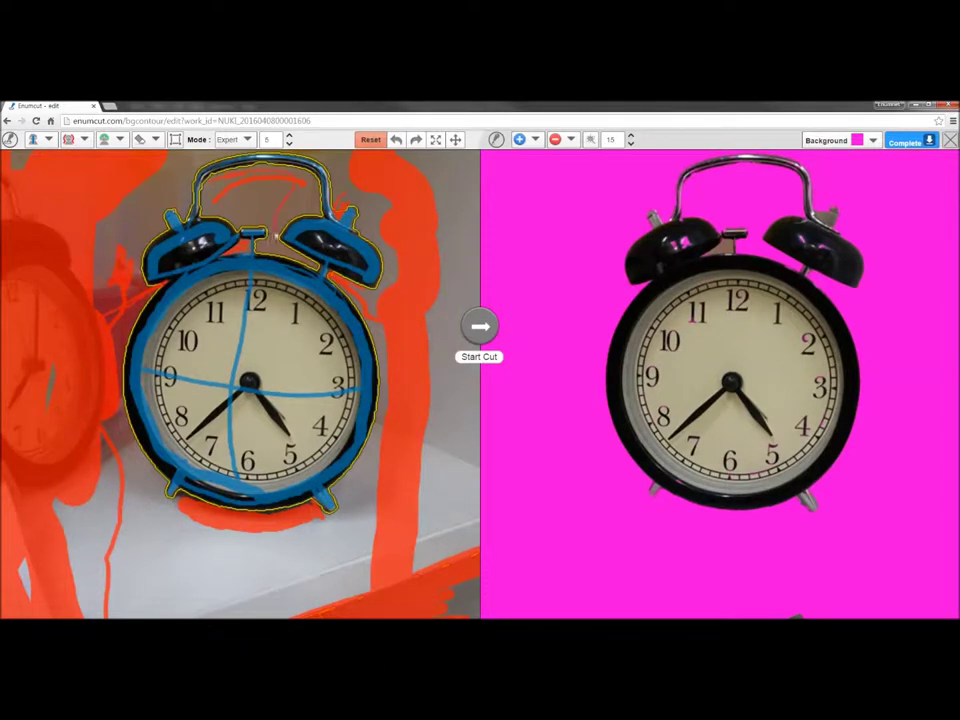
{"action": "left_click_drag", "start_coordinate": [143, 481], "coordinate": [70, 550]}
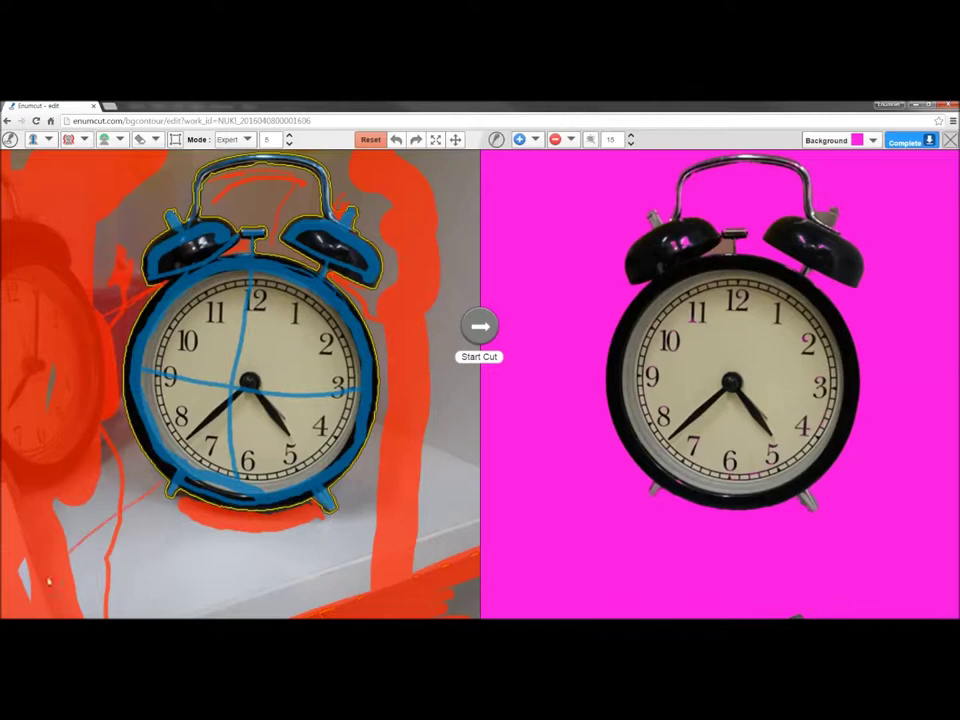
With a larger blue keep brush, paint over the clock face and raise the Expert value.
{"action": "left_click", "coordinate": [155, 139]}
{"action": "left_click", "coordinate": [156, 163]}
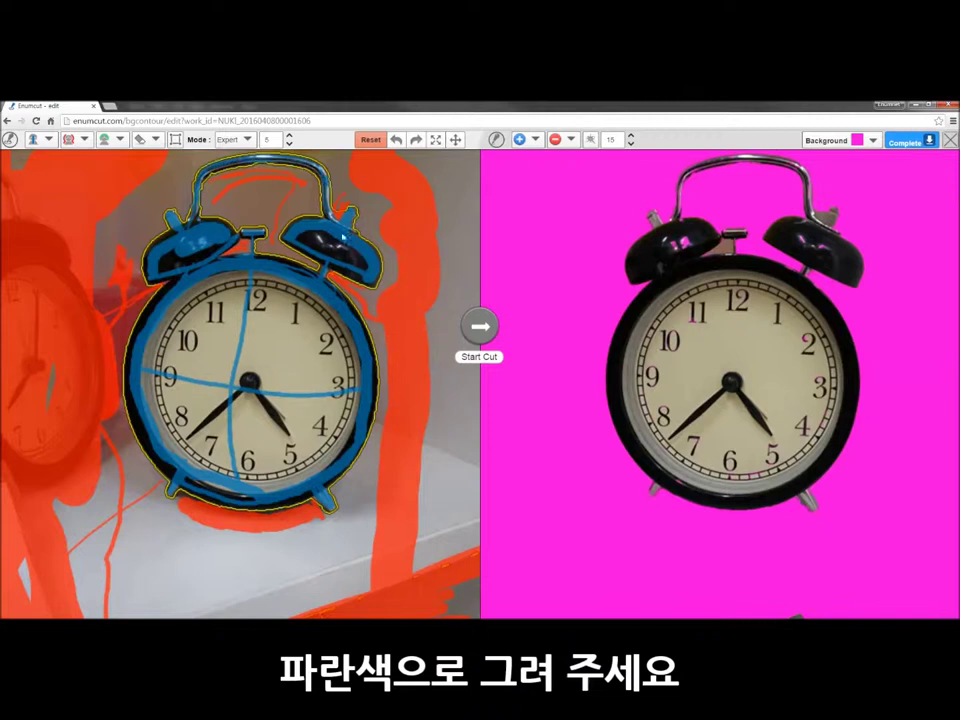
{"action": "mouse_move", "coordinate": [204, 360]}
{"action": "left_mouse_down"}
{"action": "mouse_move", "coordinate": [298, 362]}
{"action": "mouse_move", "coordinate": [310, 430]}
{"action": "left_mouse_up"}
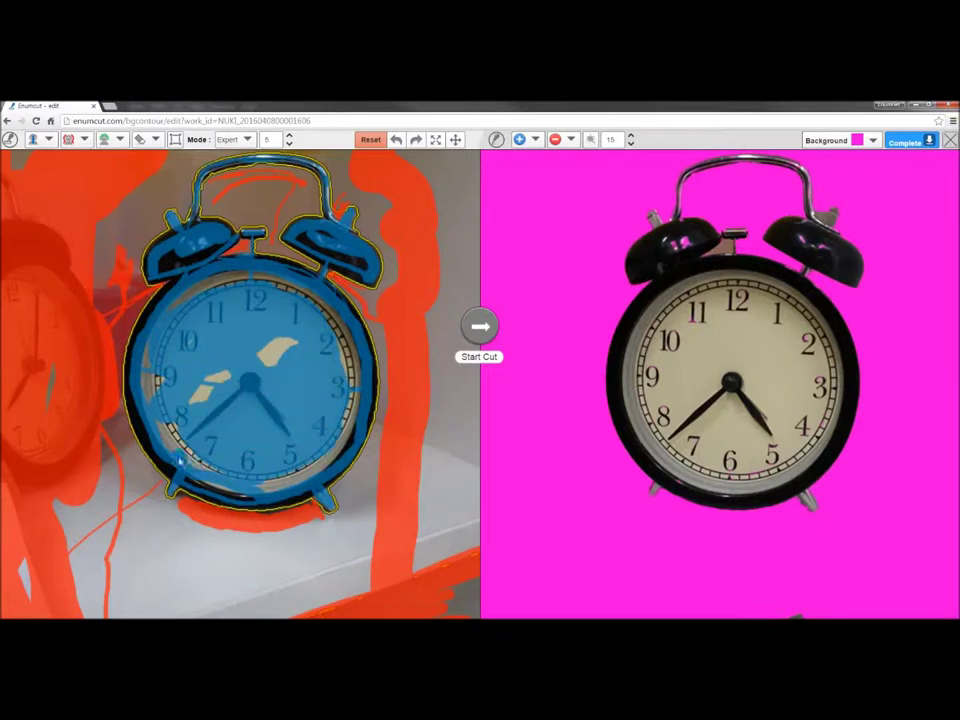
{"action": "left_click", "coordinate": [289, 135]}
{"action": "left_click", "coordinate": [289, 135]}
Set the Expert value to 10 and rerun the cut with the new marks.
{"action": "left_click", "coordinate": [289, 135]}
{"action": "left_click", "coordinate": [289, 135]}
{"action": "left_click", "coordinate": [289, 135]}
{"action": "left_click", "coordinate": [289, 135]}
{"action": "left_click", "coordinate": [289, 144]}
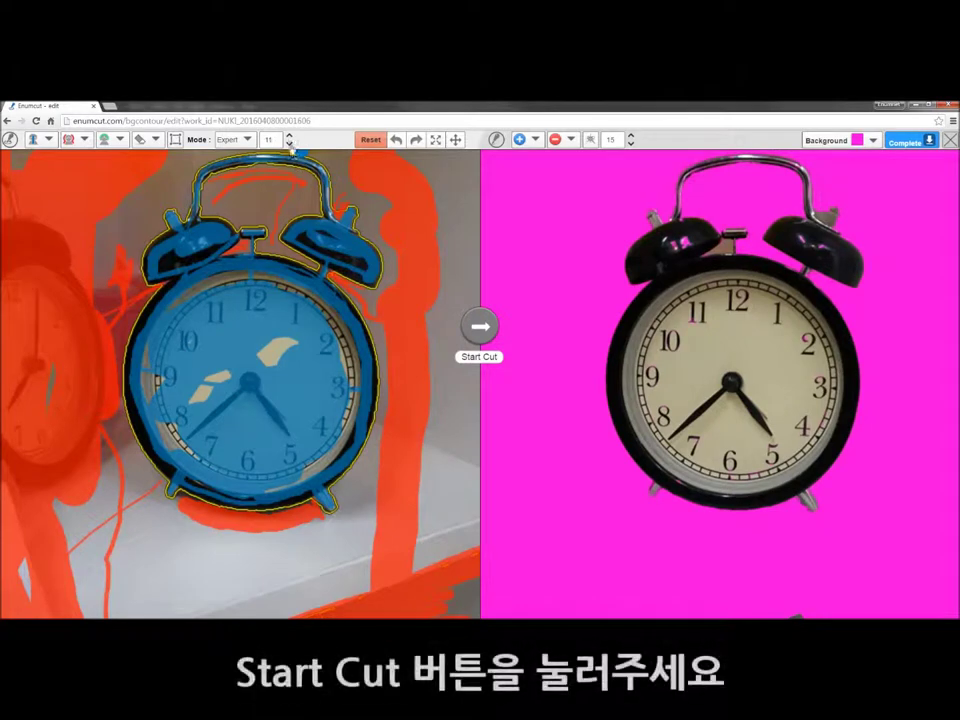
{"action": "left_click", "coordinate": [484, 332]}
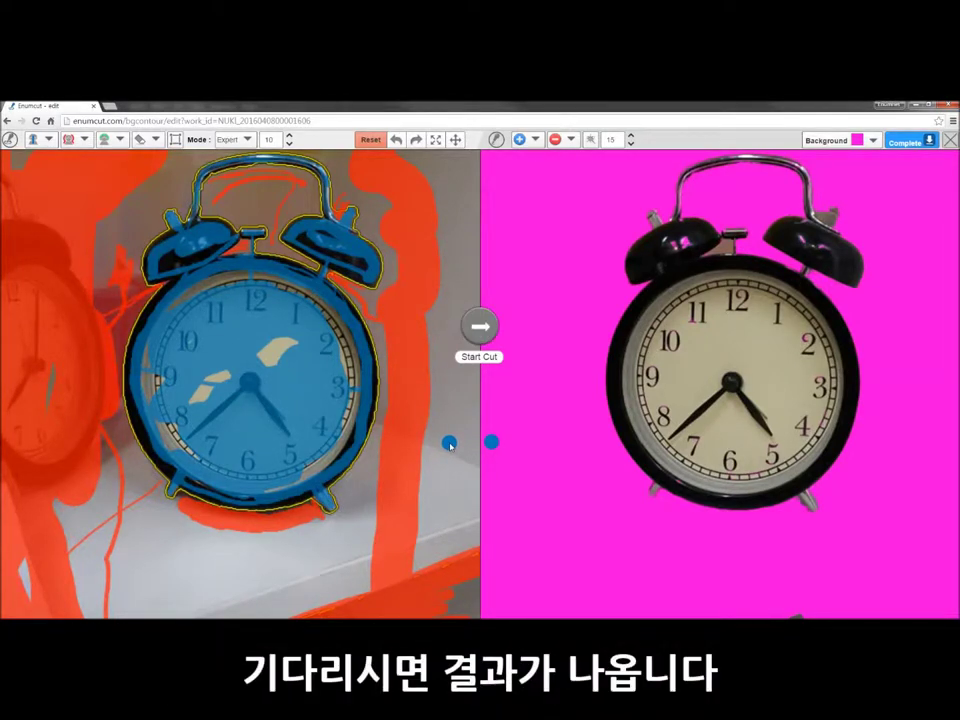
{"action": "left_click", "coordinate": [535, 139]}
{"action": "left_click", "coordinate": [522, 160]}
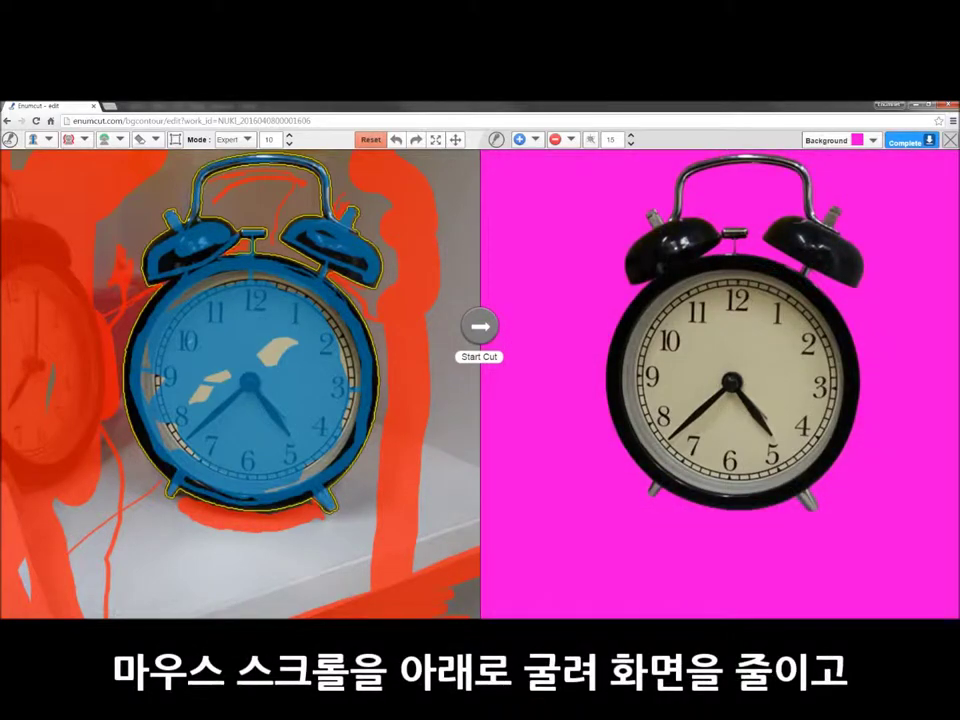
Preview the cut-out on white, grey, magenta and green, then return to the plain light background.
{"action": "scroll", "coordinate": [742, 465], "scroll_direction": "down", "scroll_amount": 2}
{"action": "scroll", "coordinate": [742, 465], "scroll_direction": "down", "scroll_amount": 1}
{"action": "scroll", "coordinate": [742, 466], "scroll_direction": "down", "scroll_amount": 1}
{"action": "scroll", "coordinate": [742, 468], "scroll_direction": "up", "scroll_amount": 1}
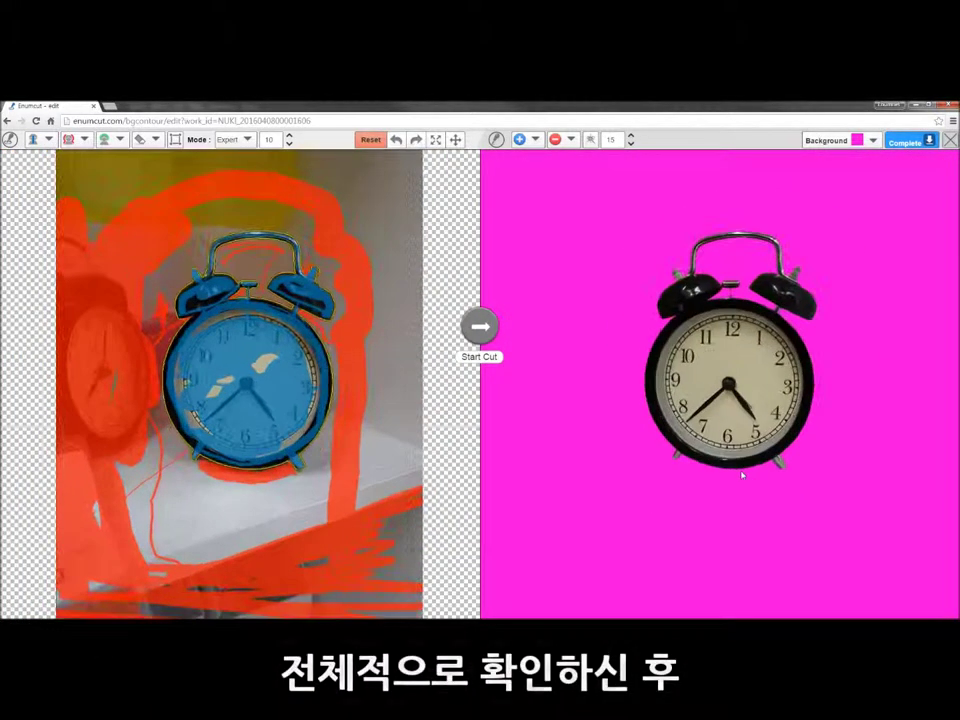
{"action": "scroll", "coordinate": [742, 475], "scroll_direction": "up", "scroll_amount": 1}
{"action": "scroll", "coordinate": [742, 475], "scroll_direction": "up", "scroll_amount": 1}
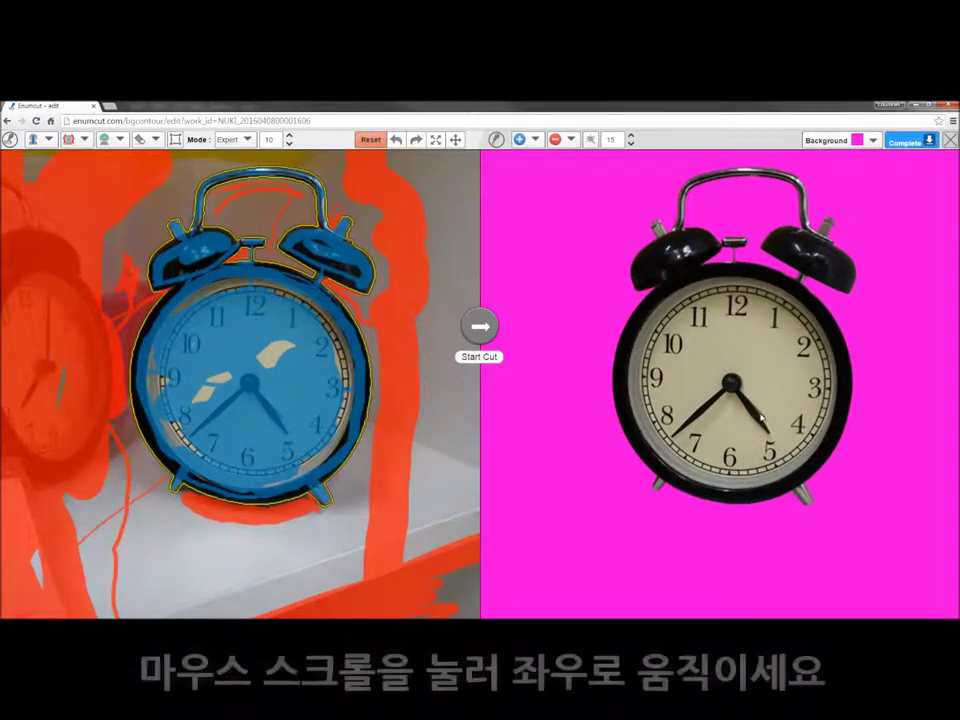
{"action": "left_click_drag", "start_coordinate": [745, 463], "coordinate": [725, 506]}
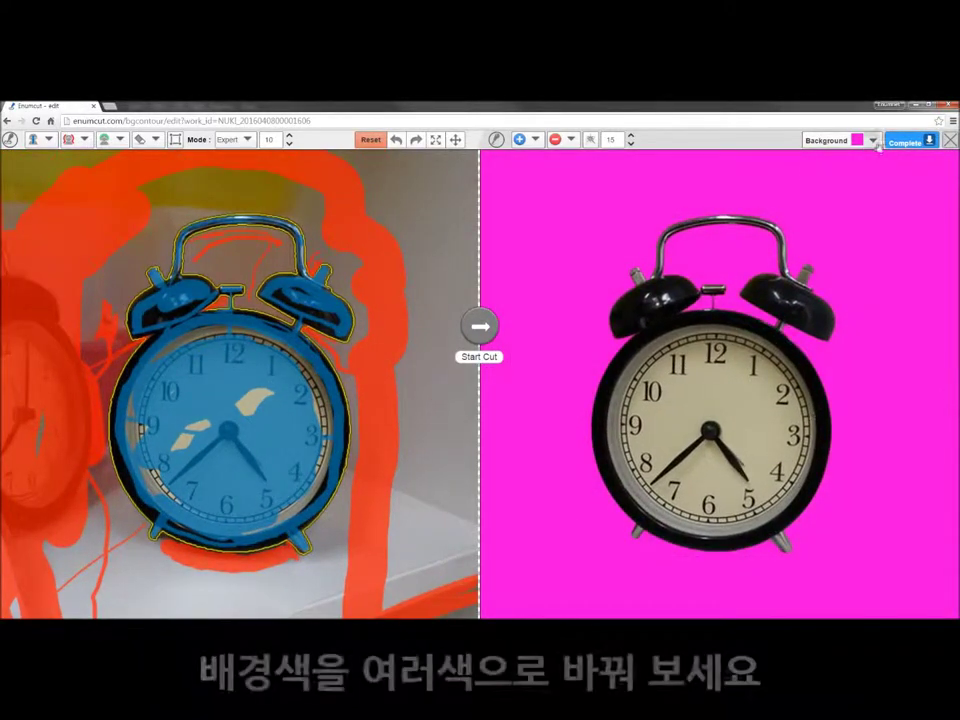
{"action": "left_click", "coordinate": [872, 140]}
{"action": "left_click", "coordinate": [823, 156]}
{"action": "left_click", "coordinate": [839, 156]}
{"action": "left_click", "coordinate": [871, 156]}
{"action": "left_click", "coordinate": [823, 168]}
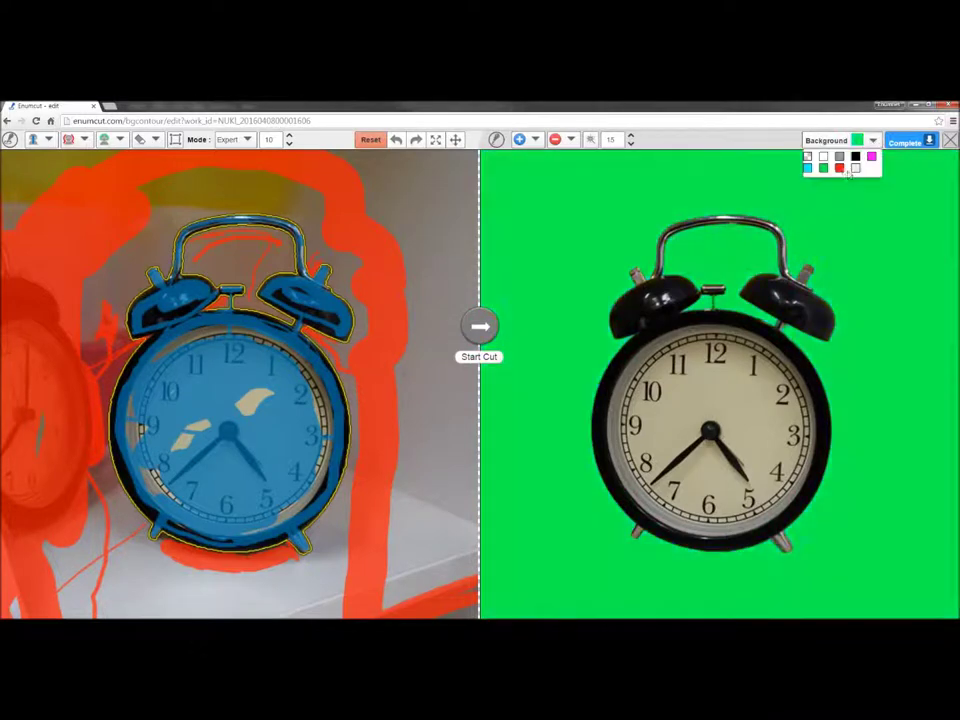
{"action": "left_click", "coordinate": [855, 169]}
Complete the cut, download it as ikeawatch01 (1).png and open the file to check it.
{"action": "left_click", "coordinate": [906, 142]}
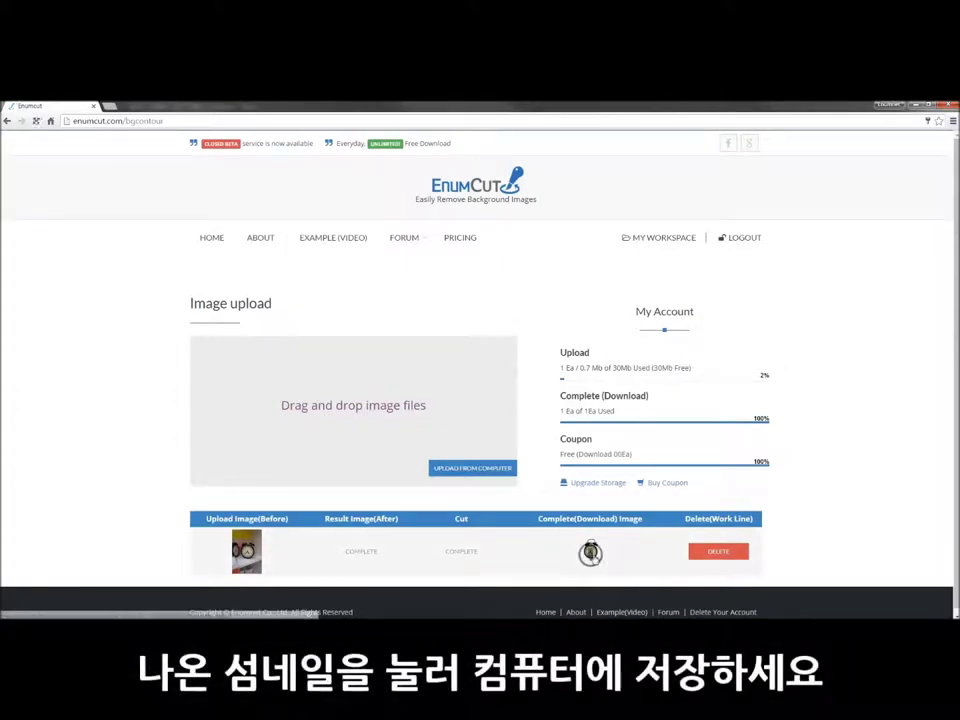
{"action": "left_click", "coordinate": [590, 552]}
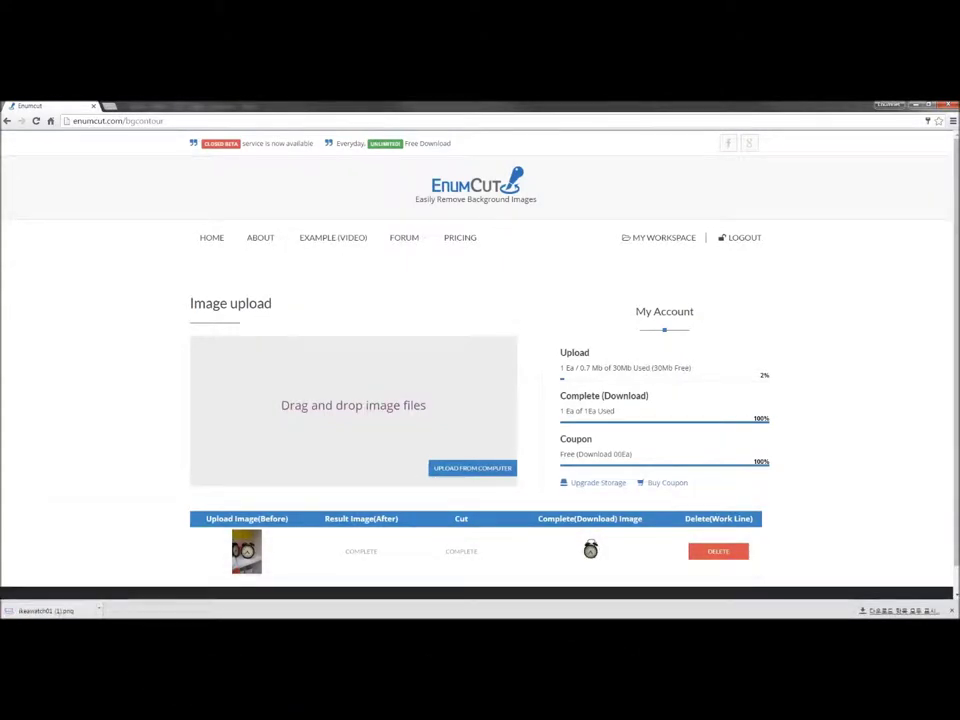
{"action": "left_click", "coordinate": [50, 610]}
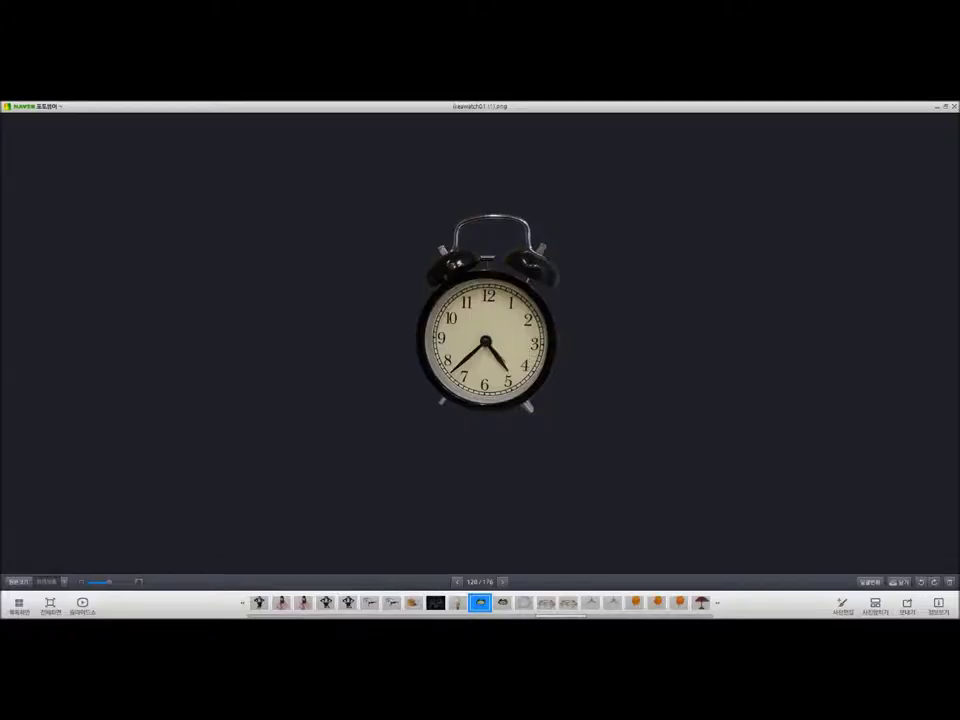